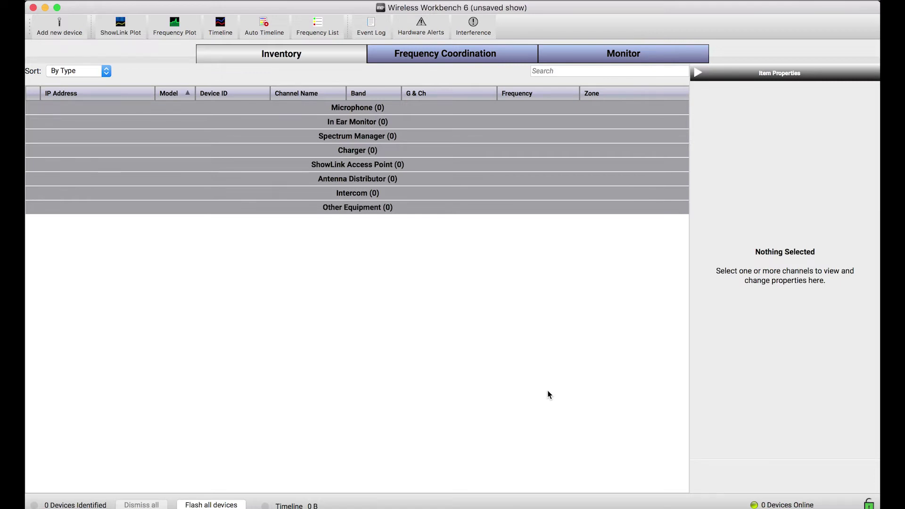
Open the Preferences window on the Network tab's Remote Devices panel
click(114, 0)
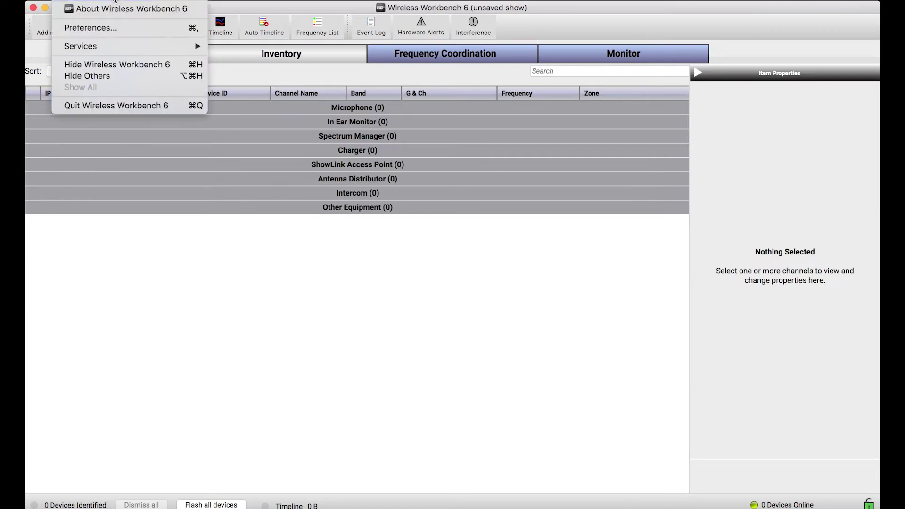
click(112, 28)
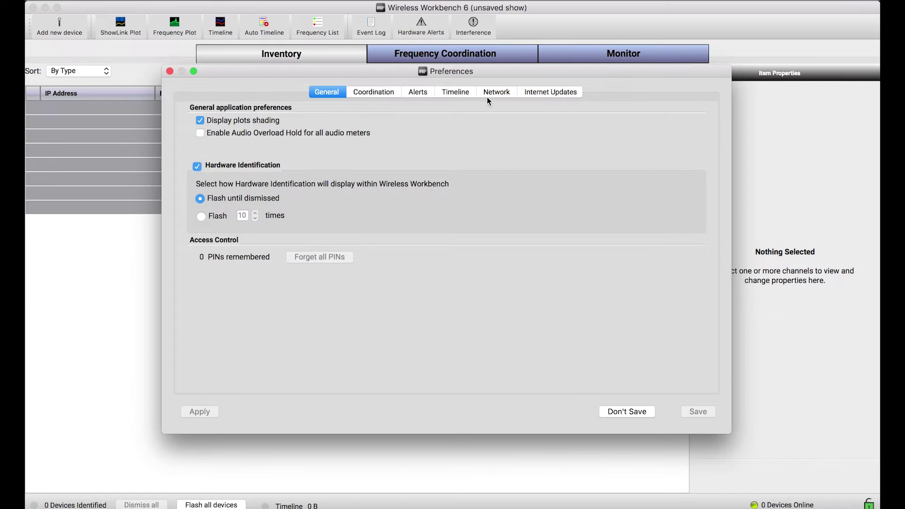
click(488, 95)
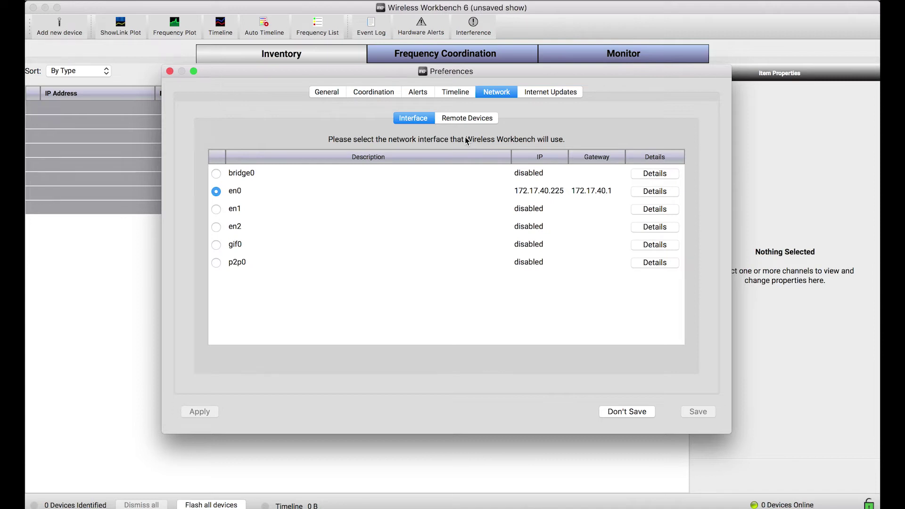
click(462, 120)
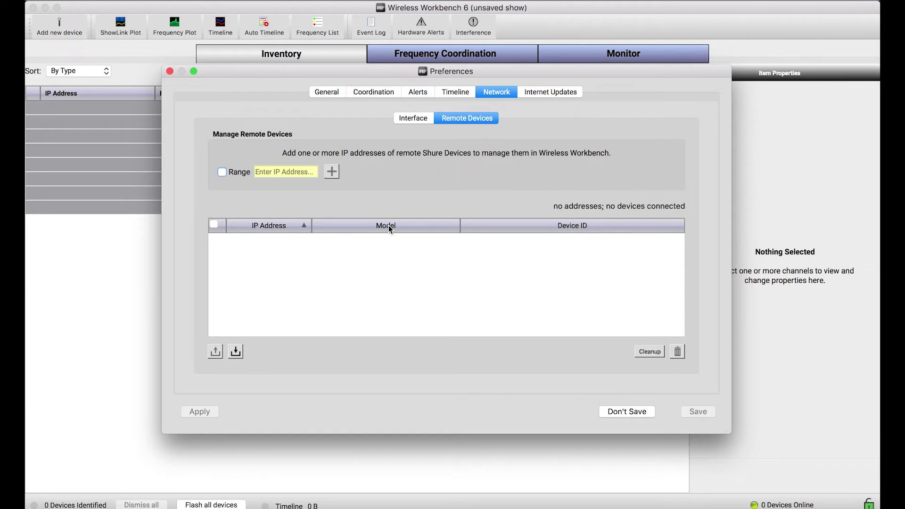
click(417, 120)
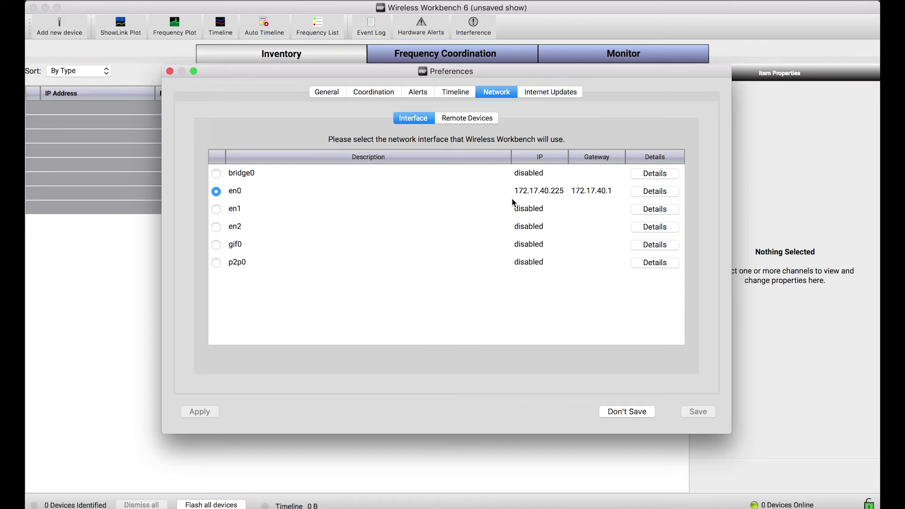
click(474, 122)
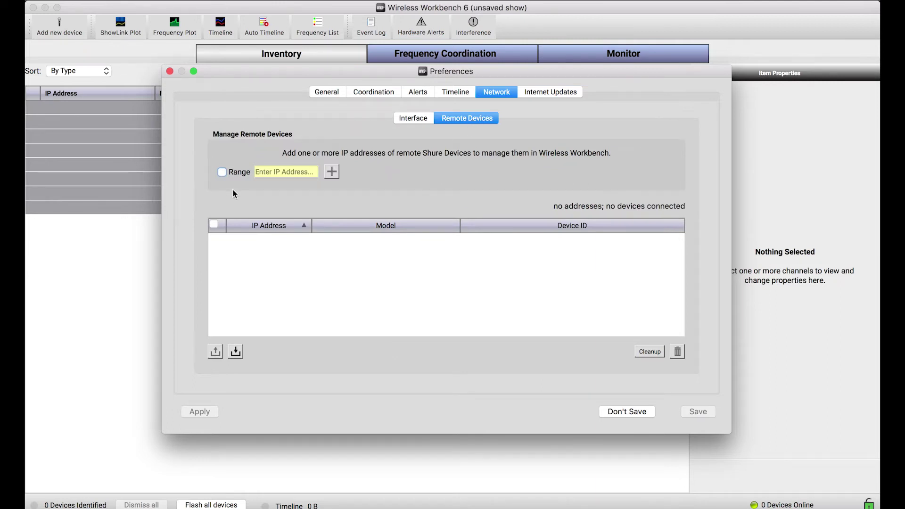
Add the remote address range 192.168.203.1 to 192.168.203.254 to the device list
click(275, 172)
text(192.168.203.1)
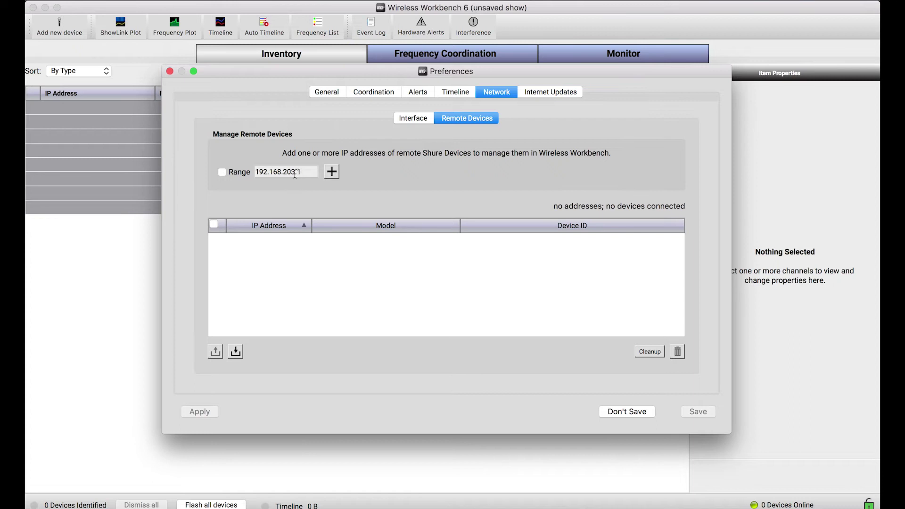
click(220, 172)
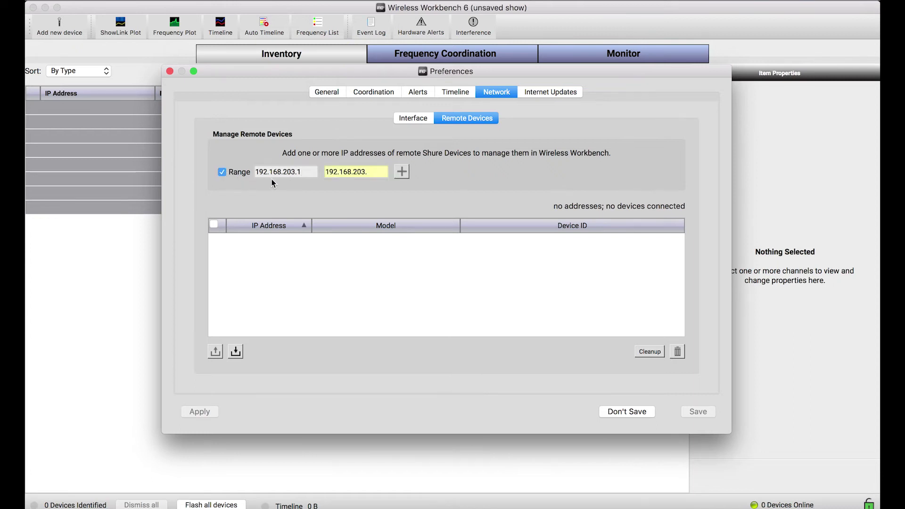
click(382, 171)
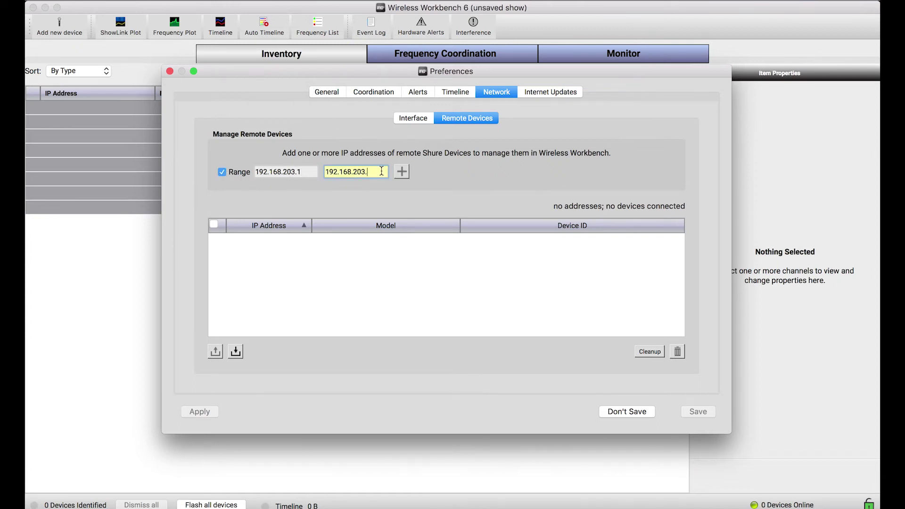
text(254)
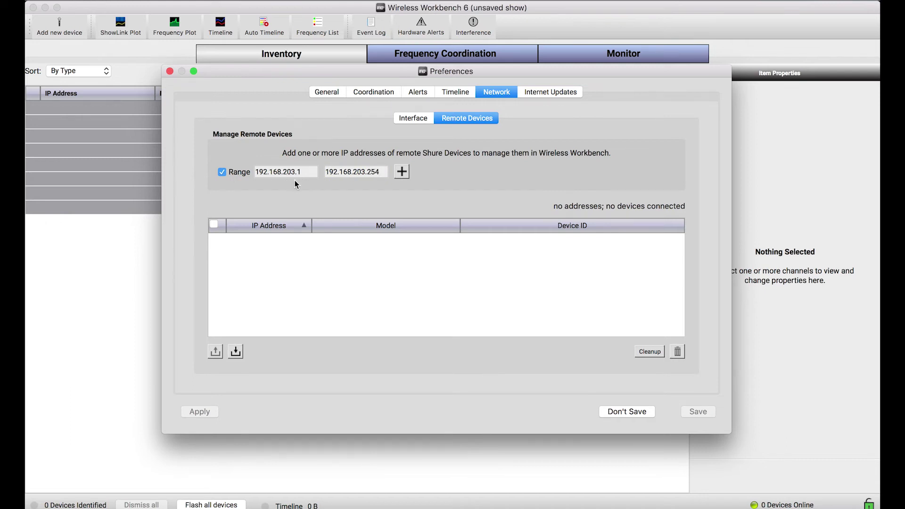
click(400, 174)
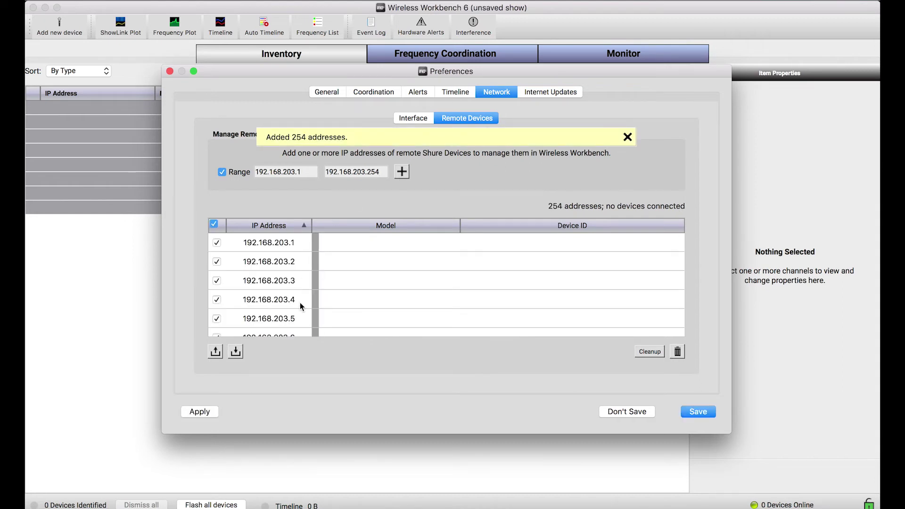
scroll(300, 302, down, 3)
scroll(300, 307, up, 2)
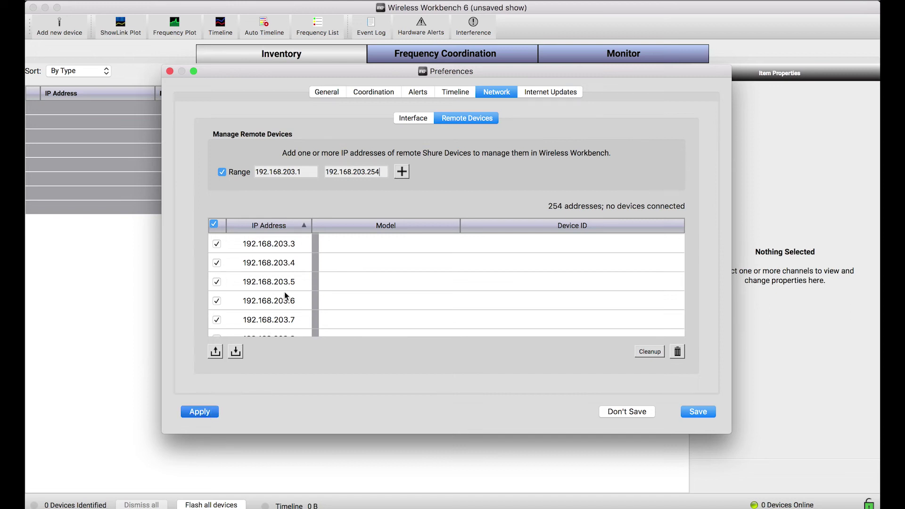
scroll(285, 296, up, 2)
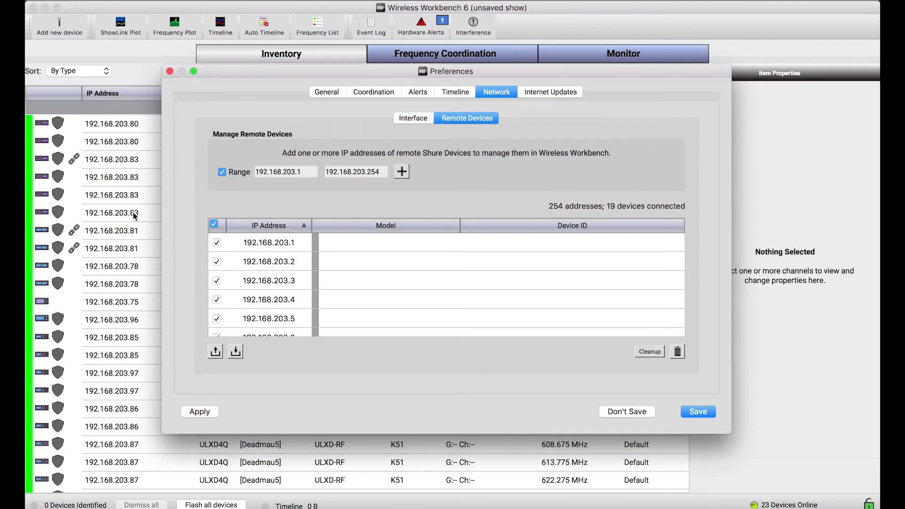
scroll(264, 283, down, 20)
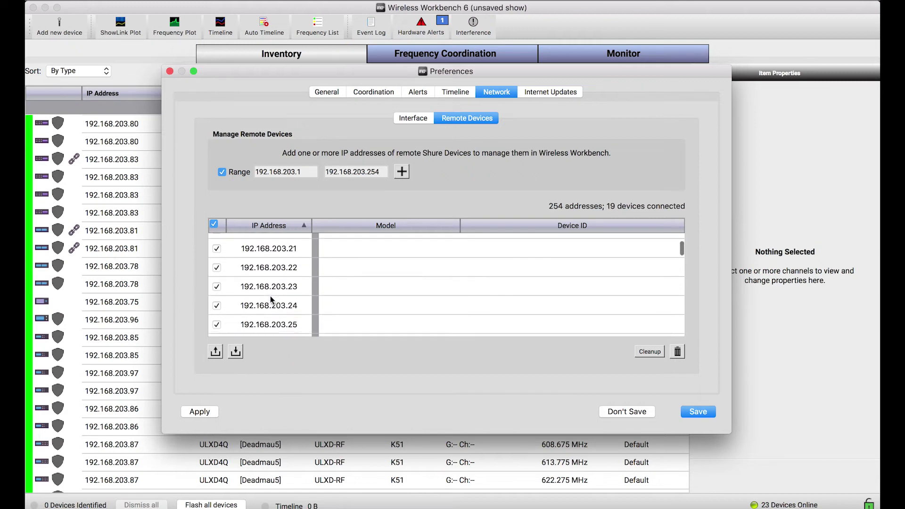
scroll(270, 297, down, 12)
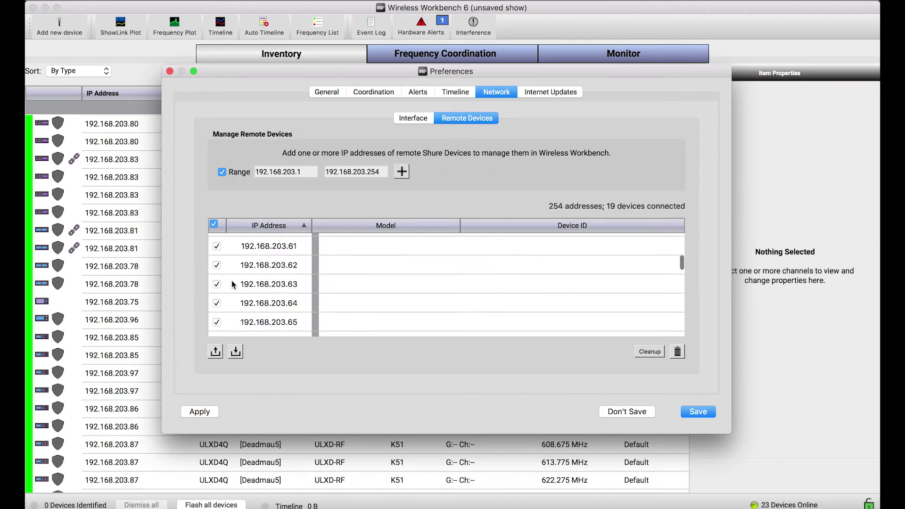
scroll(287, 288, down, 6)
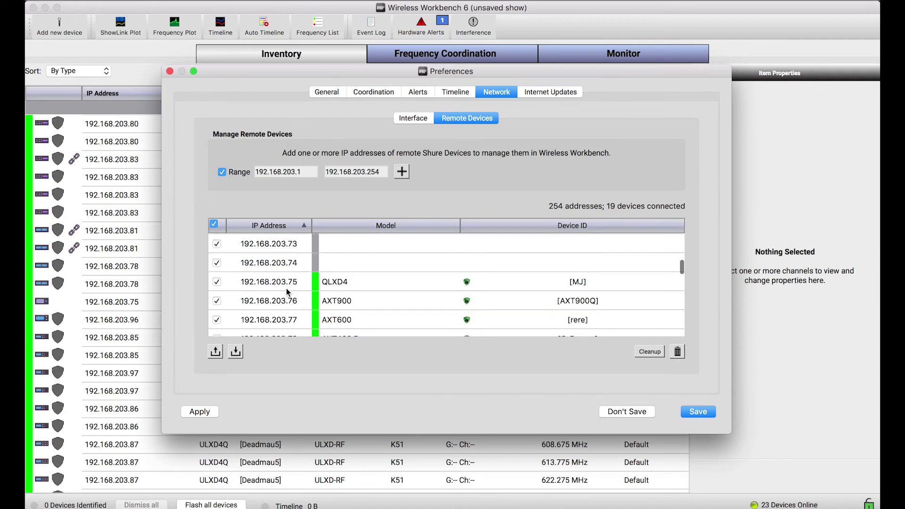
scroll(286, 290, up, 2)
scroll(286, 292, up, 1)
scroll(287, 292, down, 6)
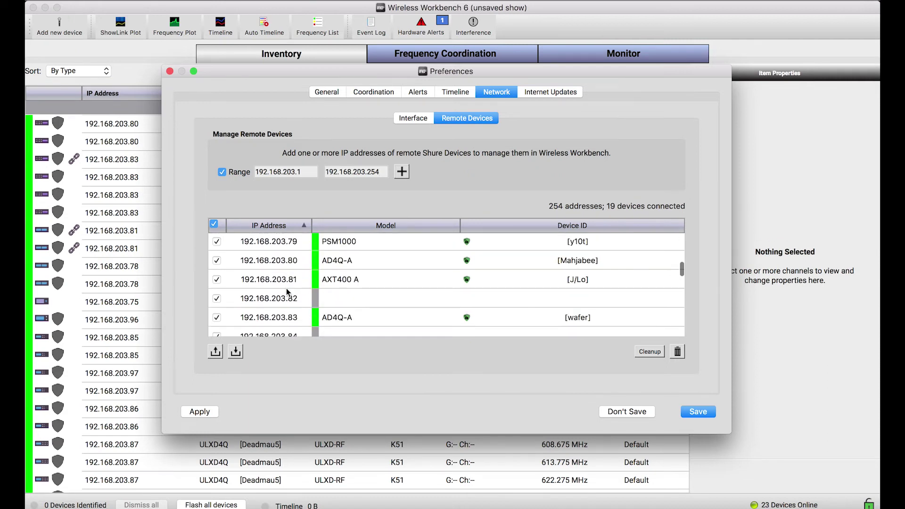
scroll(286, 288, up, 1)
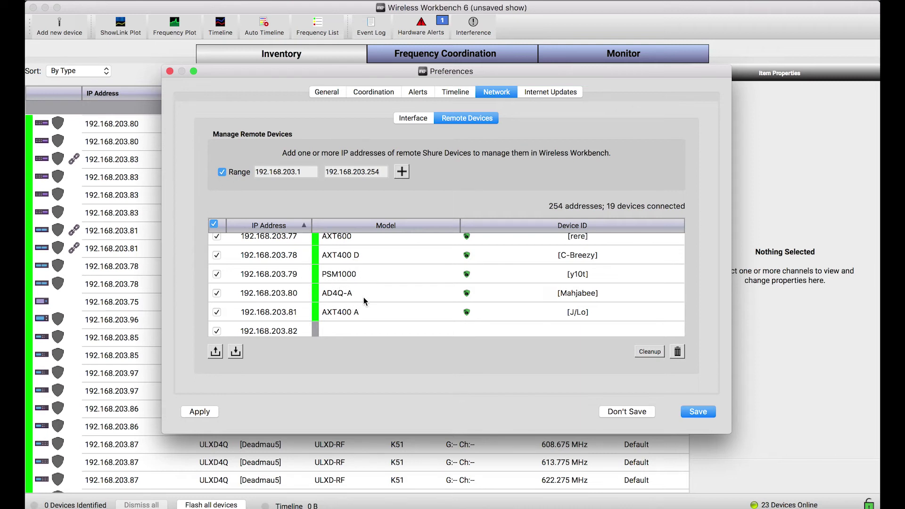
scroll(363, 299, up, 1)
scroll(364, 297, up, 2)
scroll(363, 297, down, 5)
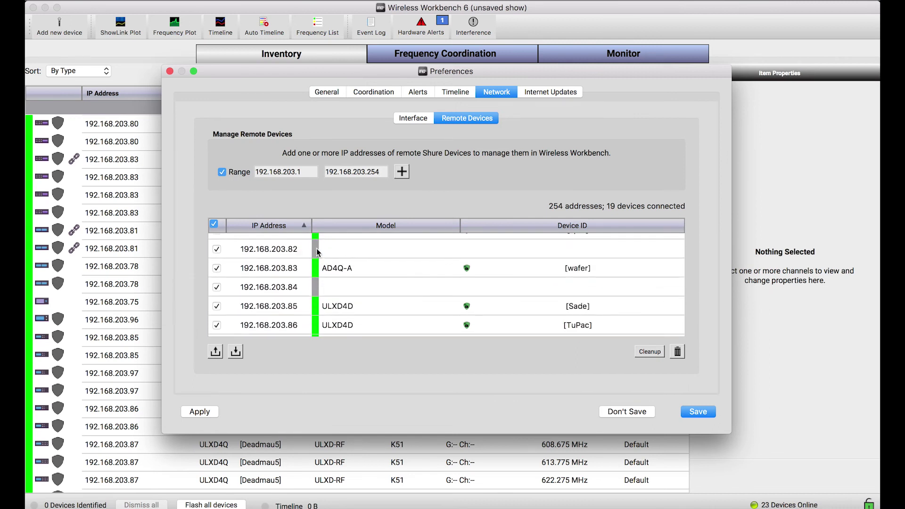
scroll(349, 276, up, 1)
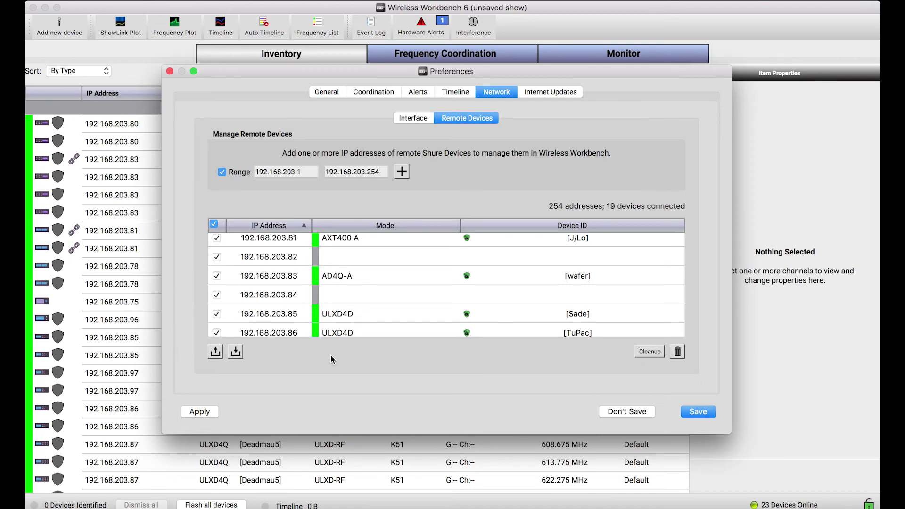
scroll(537, 290, down, 2)
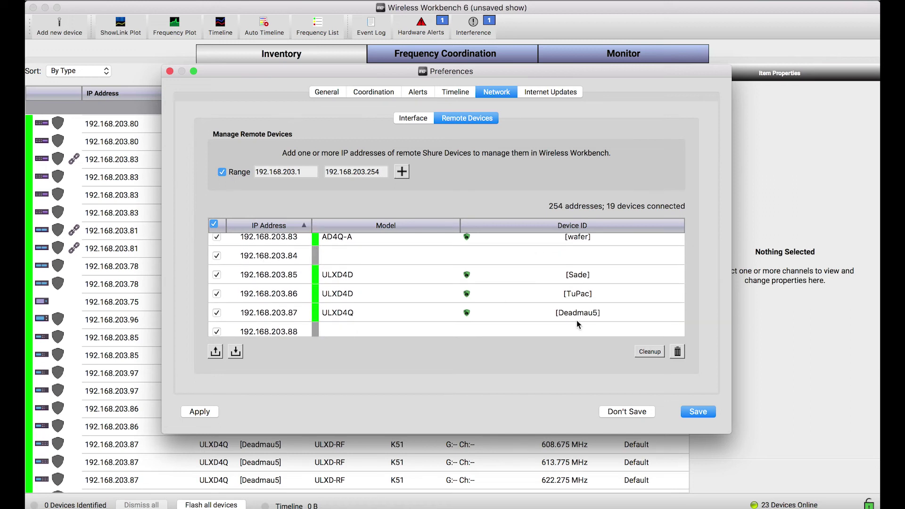
click(651, 352)
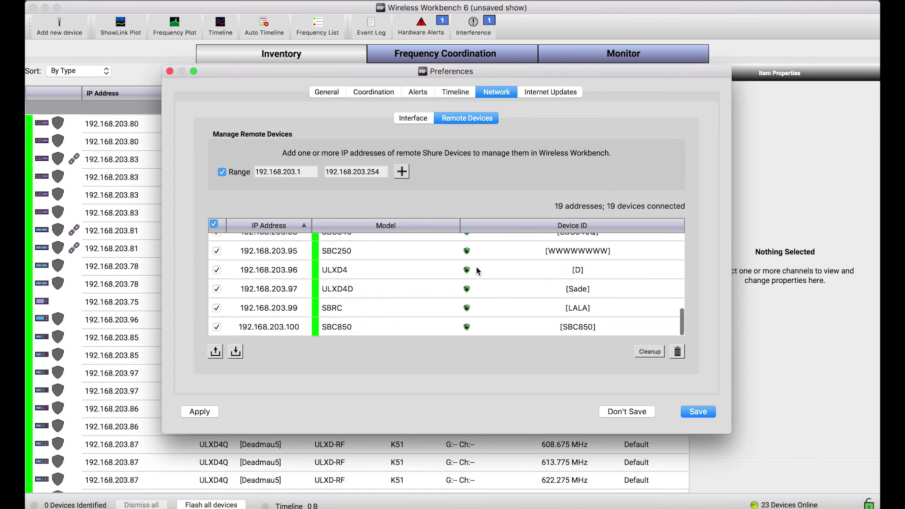
Save and close the network preferences, then bring up options for the AXT400 D mahj9016 channel
click(701, 414)
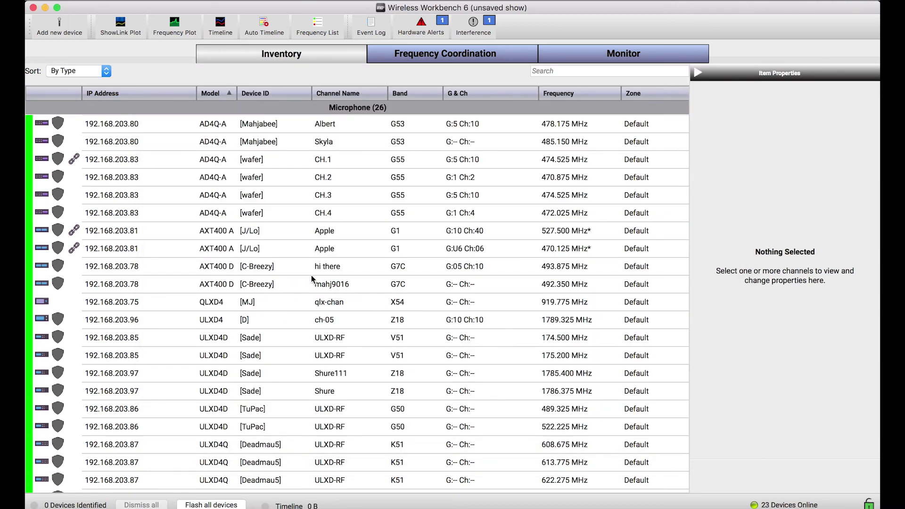
right_click(289, 291)
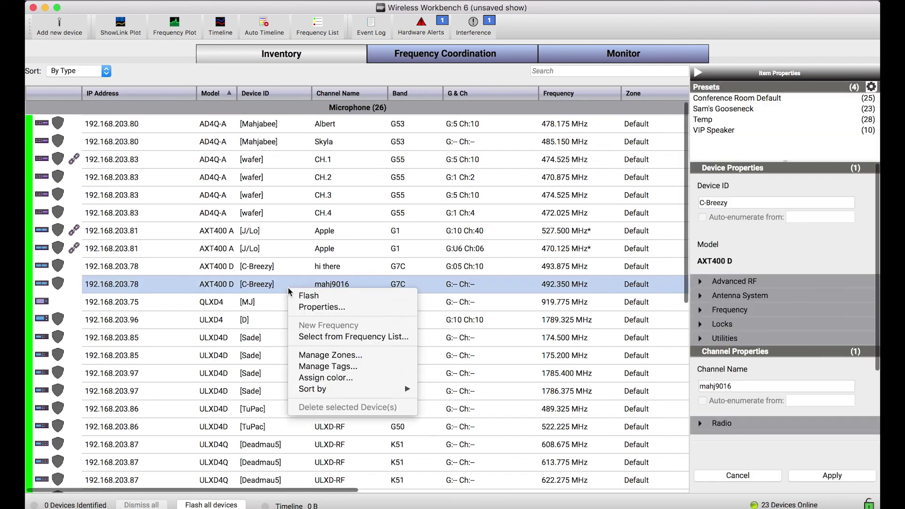
Open the mahj9016 channel's properties on Settings > Utilities to see IP 192.168.203.78
click(304, 308)
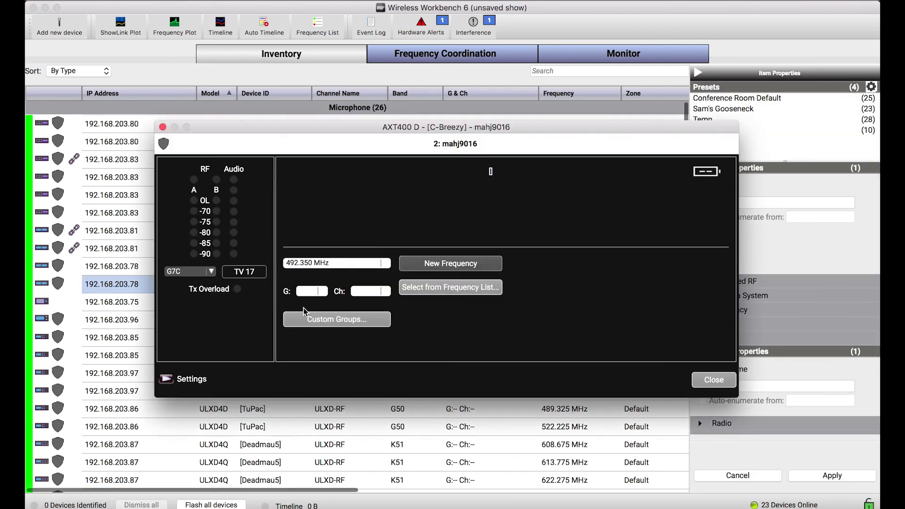
click(167, 379)
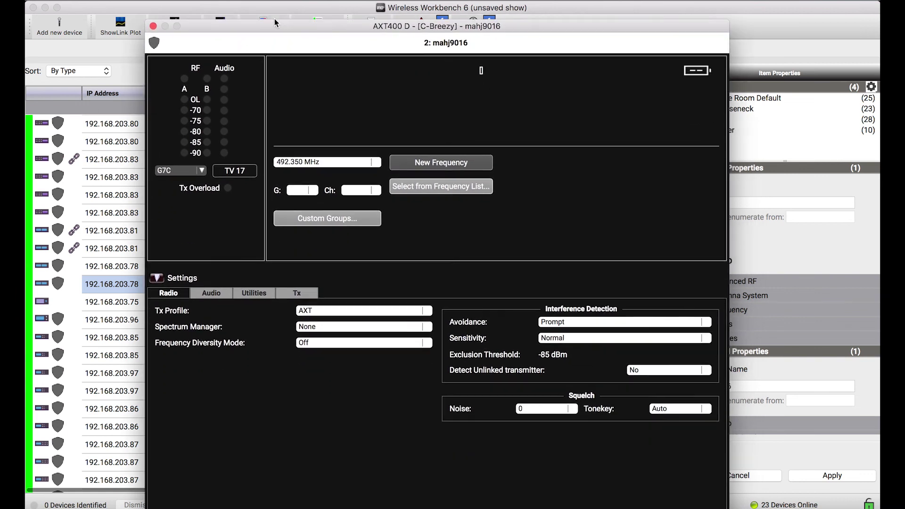
click(257, 276)
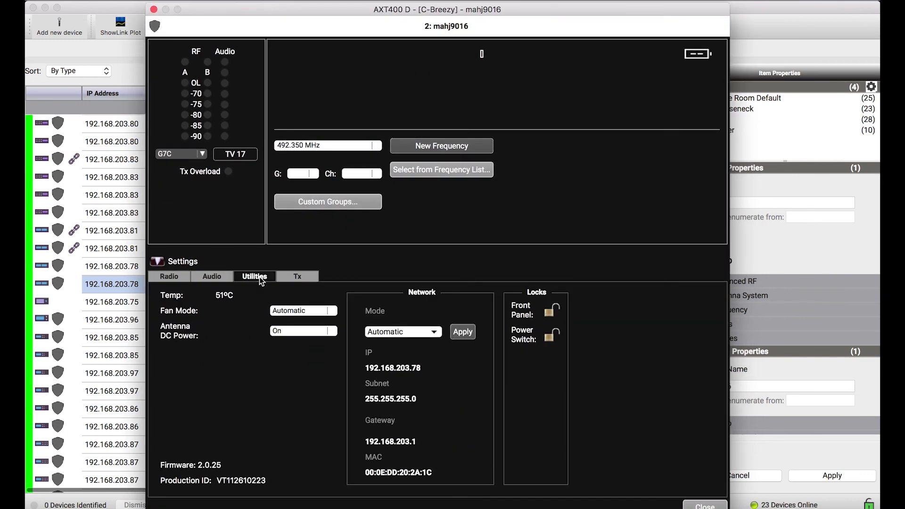